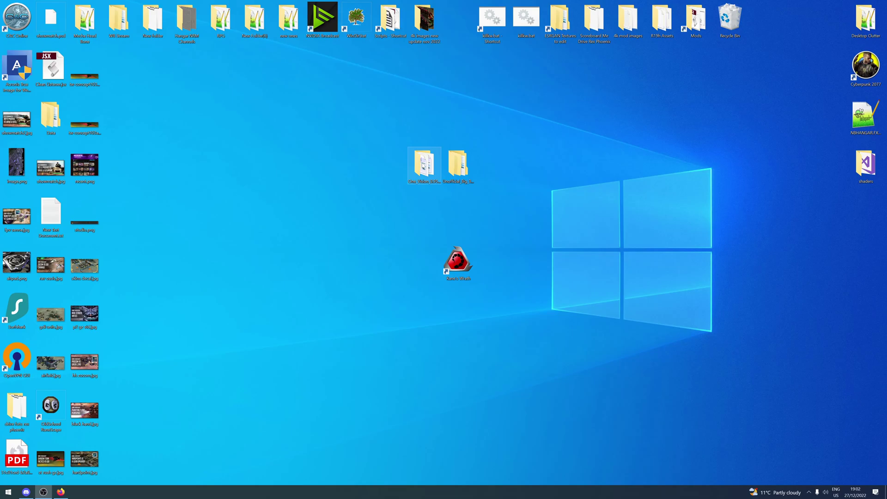
Copy the One Vision folder from the One_Vision_0.95.96 desktop folder into the Command Conquer 3 Kanes Wrath game folder
{"action": "double_click", "coordinate": [424, 164]}
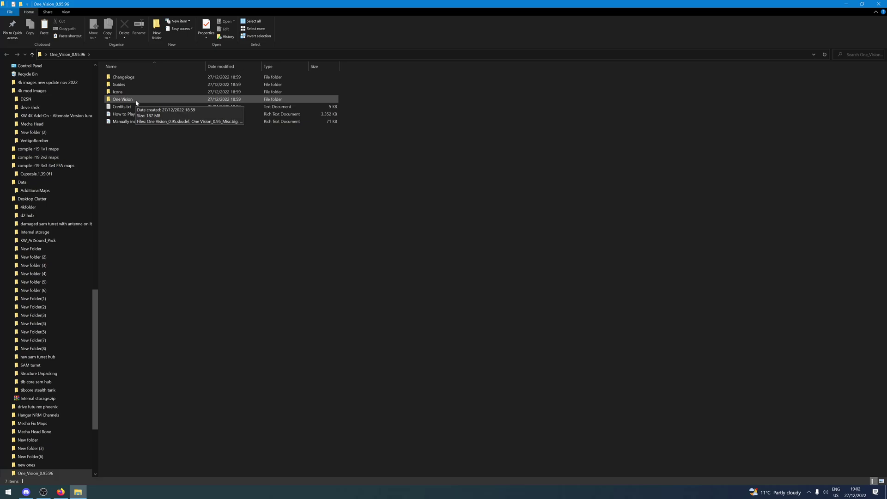
{"action": "double_click", "coordinate": [122, 99]}
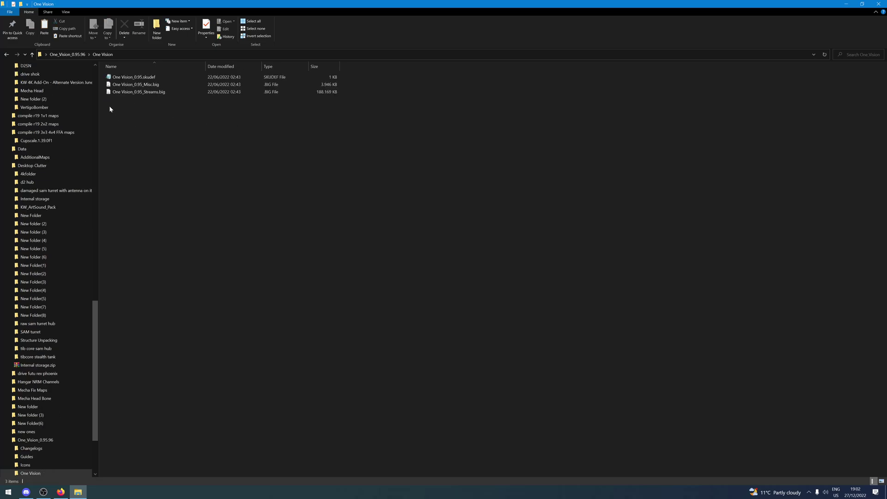
{"action": "left_click", "coordinate": [70, 55]}
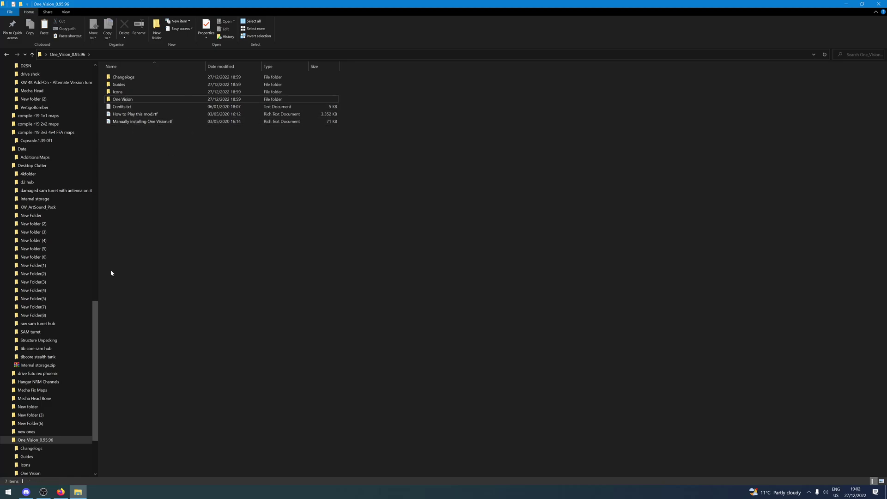
{"action": "left_click_drag", "start_coordinate": [94, 313], "coordinate": [97, 70]}
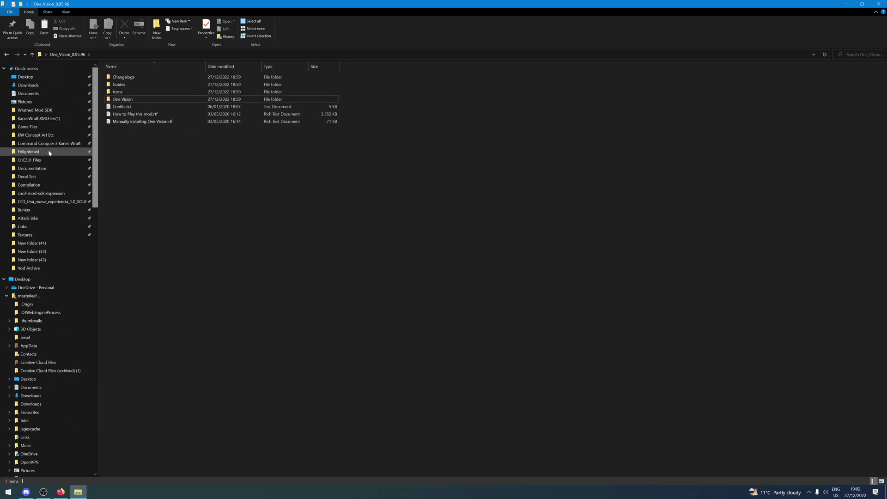
{"action": "left_click", "coordinate": [50, 143]}
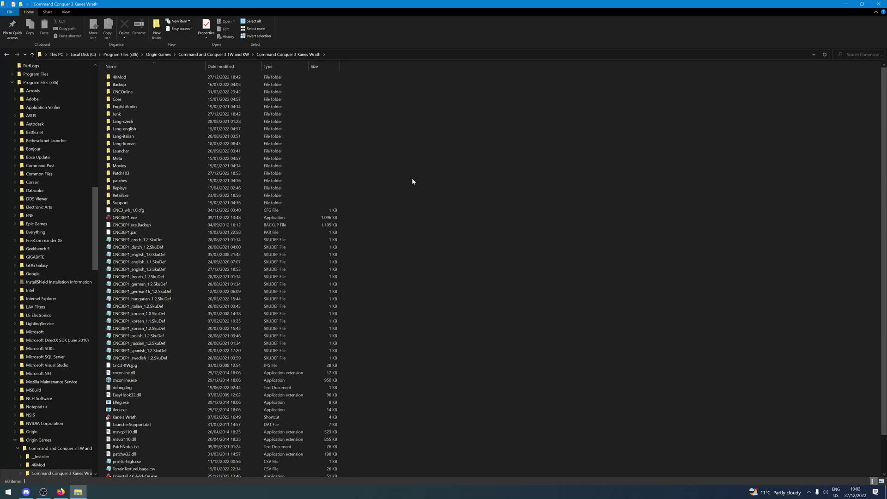
{"action": "key", "text": "ctrl+v"}
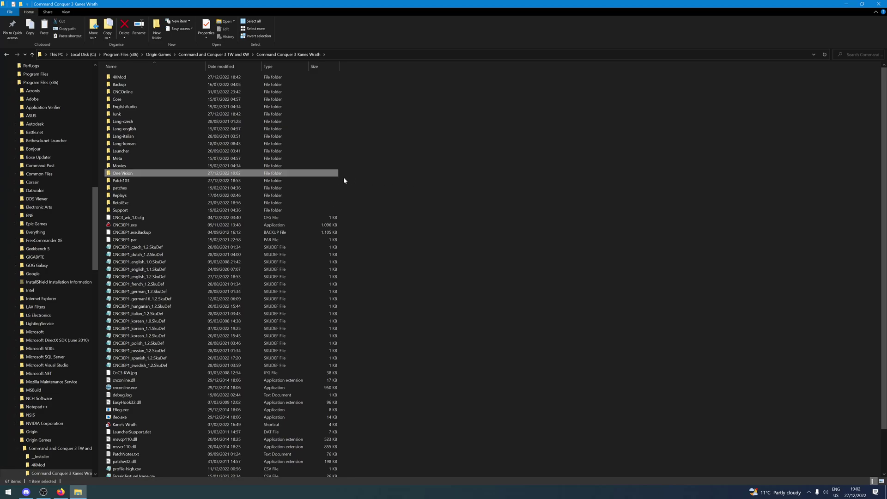
Open the copied One Vision folder and examine the contents of One Vision_0.95.skudef, closing the file again
{"action": "double_click", "coordinate": [138, 174]}
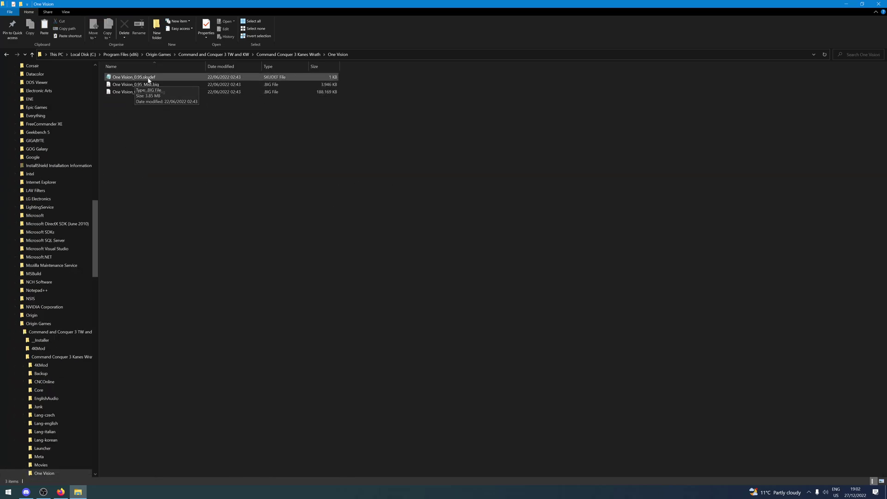
{"action": "left_click", "coordinate": [132, 77]}
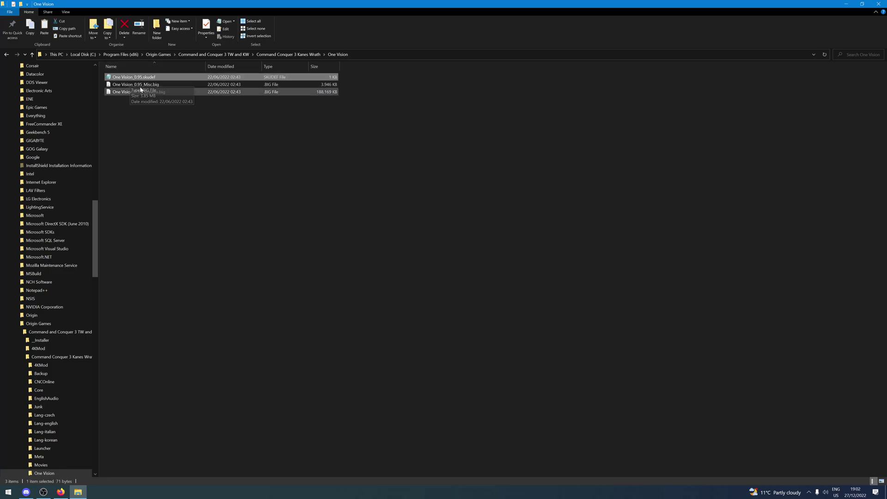
{"action": "double_click", "coordinate": [147, 77]}
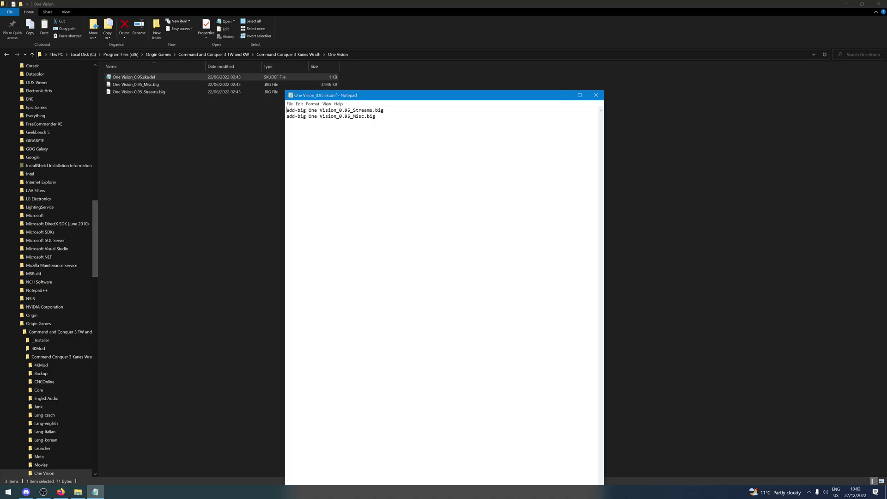
{"action": "key", "text": "alt+F4"}
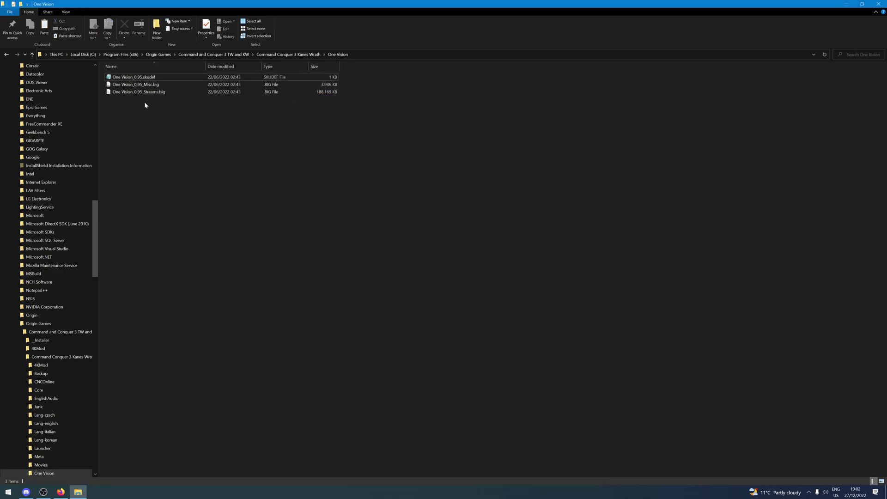
Rename One Vision_0.95.skudef to config.txt, accepting the change of file extension
{"action": "key", "text": "F2"}
{"action": "type", "text": "c"}
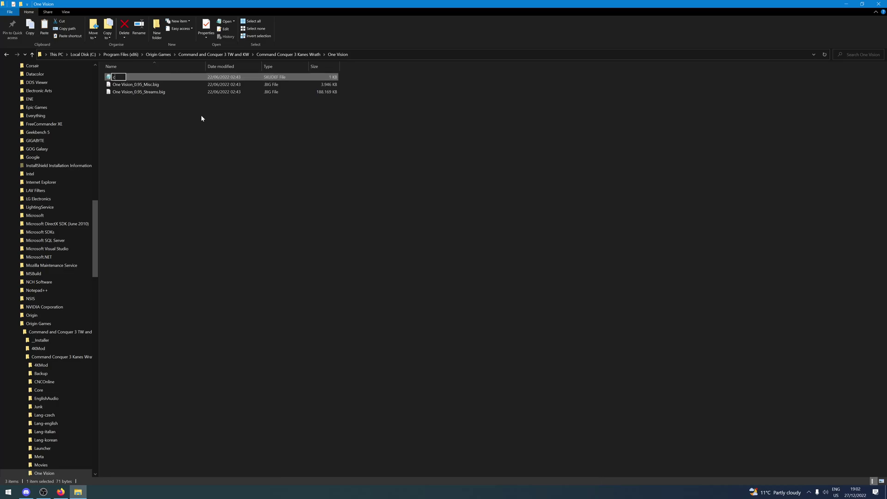
{"action": "type", "text": "onfig.txt"}
{"action": "key", "text": "Return"}
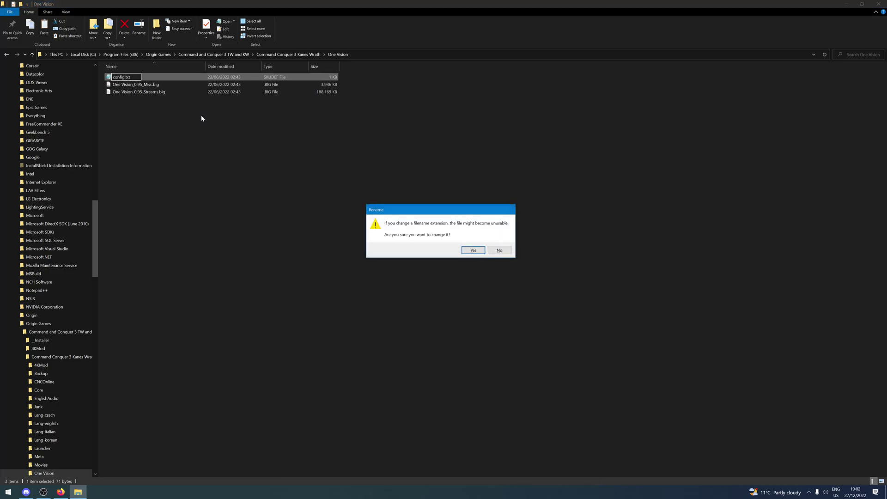
{"action": "key", "text": "Return"}
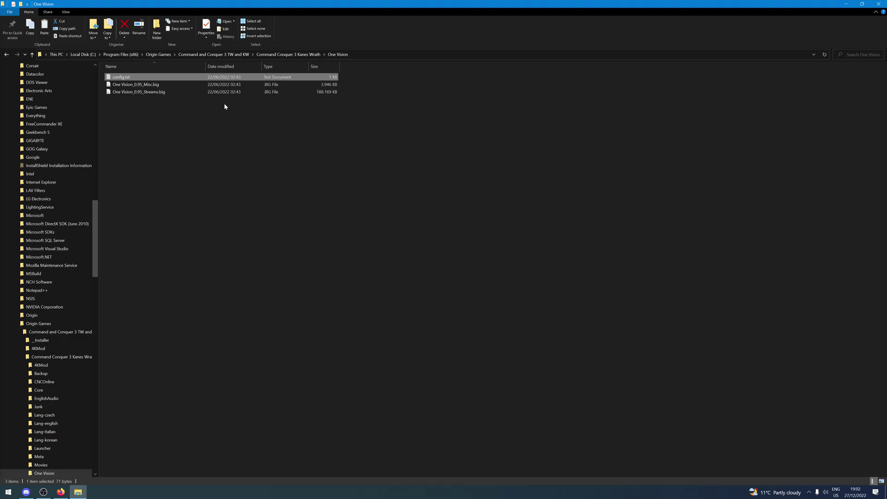
Open CNC3EP1_english_1.2.SkuDef from the game folder and duplicate its "add-config 4KMod\config.txt" line directly below the original
{"action": "left_click", "coordinate": [292, 54]}
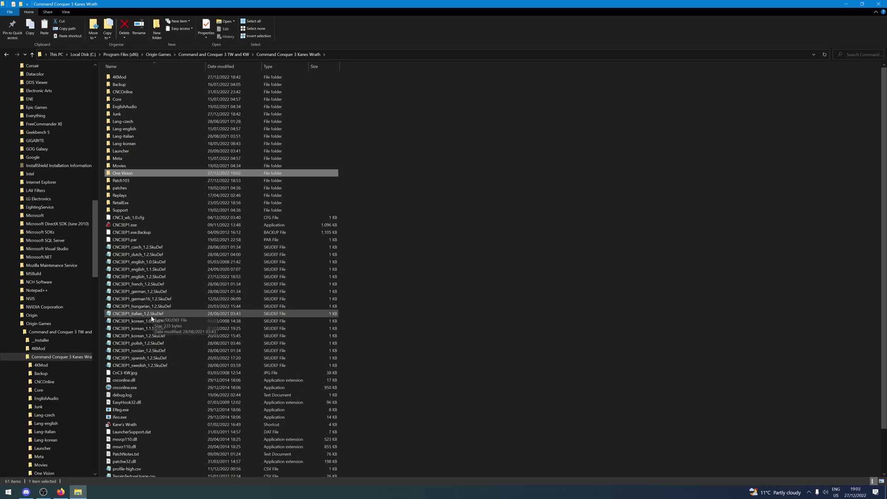
{"action": "double_click", "coordinate": [148, 277]}
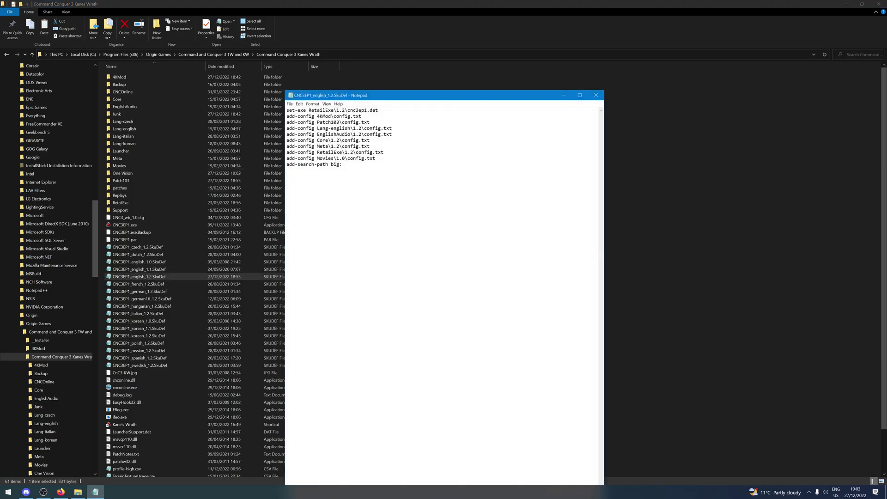
{"action": "left_click_drag", "start_coordinate": [362, 117], "coordinate": [277, 116]}
{"action": "key", "text": "ctrl+c"}
{"action": "left_click", "coordinate": [365, 116]}
{"action": "key", "text": "Return"}
{"action": "key", "text": "ctrl+v"}
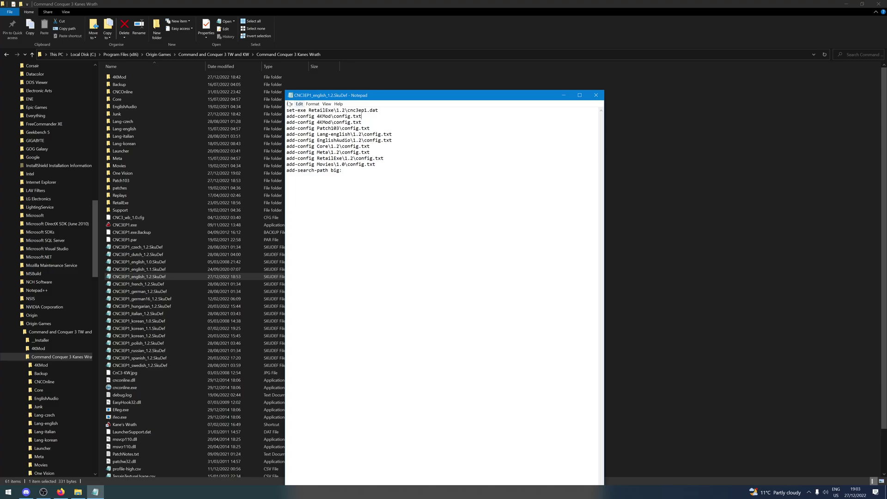
Replace 4KMod in the first add-config line with the One Vision folder's name, copied from the game folder
{"action": "left_click_drag", "start_coordinate": [317, 116], "coordinate": [331, 117]}
{"action": "key", "text": "super"}
{"action": "key", "text": "super"}
{"action": "left_click", "coordinate": [132, 172]}
{"action": "key", "text": "F2"}
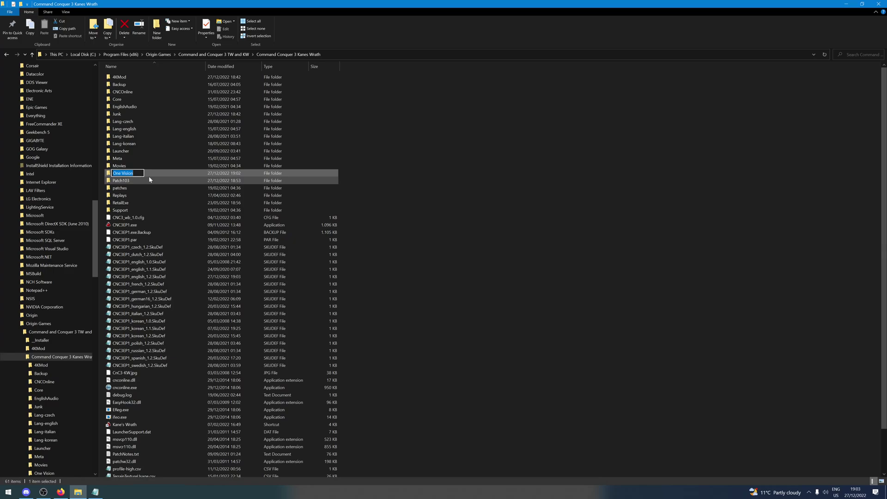
{"action": "key", "text": "ctrl+c"}
{"action": "key", "text": "alt+Tab"}
{"action": "key", "text": "ctrl+v"}
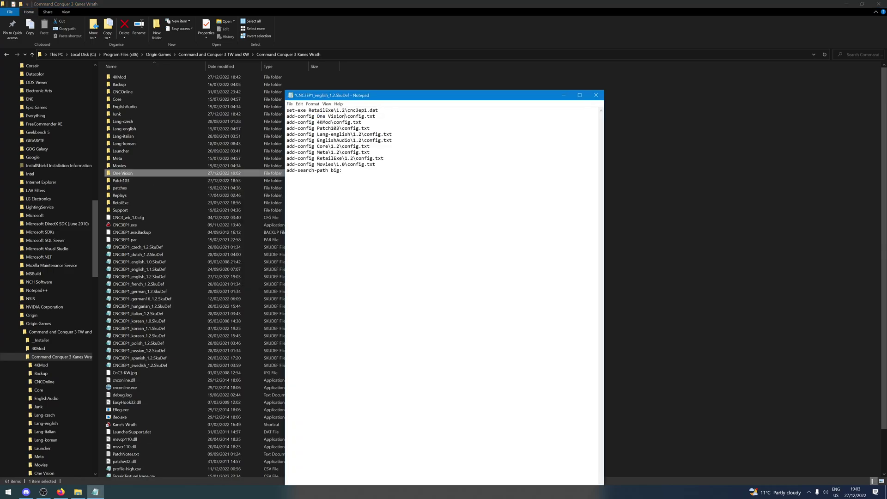
Disable the 4KMod and Patch103 add-config lines by prefixing each with "/", and save the SkuDef file
{"action": "left_click_drag", "start_coordinate": [375, 117], "coordinate": [351, 117]}
{"action": "left_click", "coordinate": [353, 120]}
{"action": "type", "text": "/"}
{"action": "type", "text": "/"}
{"action": "key", "text": "ctrl+s"}
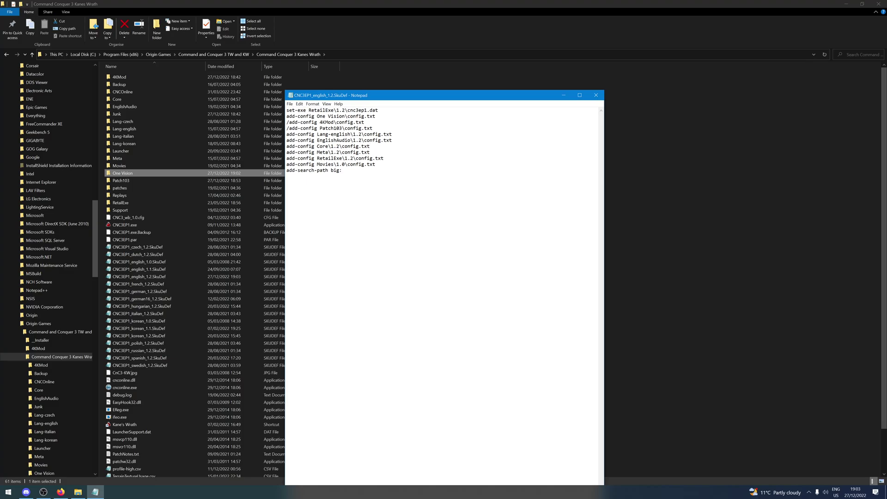
{"action": "left_click_drag", "start_coordinate": [323, 134], "coordinate": [342, 171]}
{"action": "left_click", "coordinate": [320, 128]}
{"action": "left_click_drag", "start_coordinate": [317, 123], "coordinate": [331, 122]}
{"action": "left_click", "coordinate": [334, 128]}
Launch Kane's Wrath to check that the One Vision mod loads, and open the skirmish setup
{"action": "left_click", "coordinate": [8, 491]}
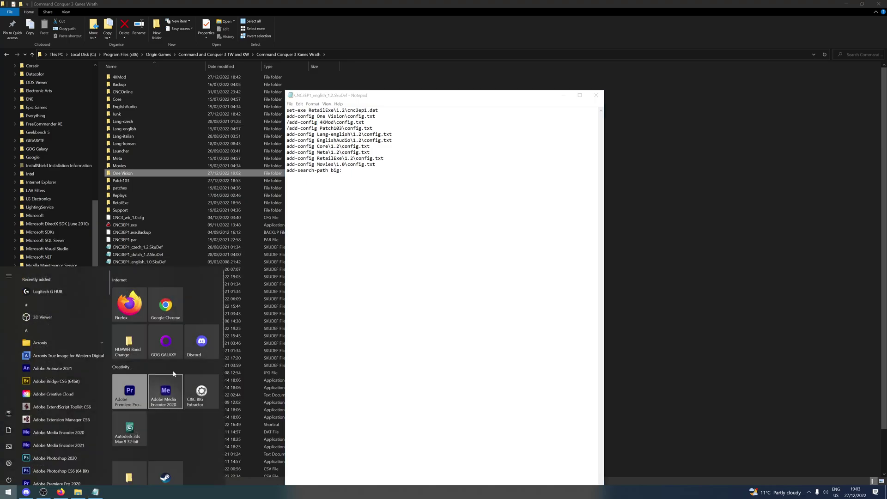
{"action": "left_click", "coordinate": [164, 401]}
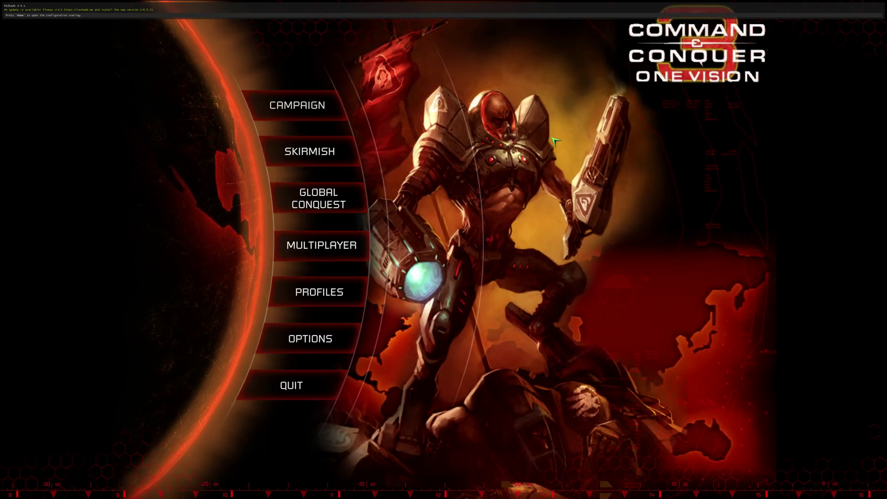
{"action": "left_click", "coordinate": [341, 261]}
{"action": "left_click", "coordinate": [309, 151]}
{"action": "left_click", "coordinate": [423, 155]}
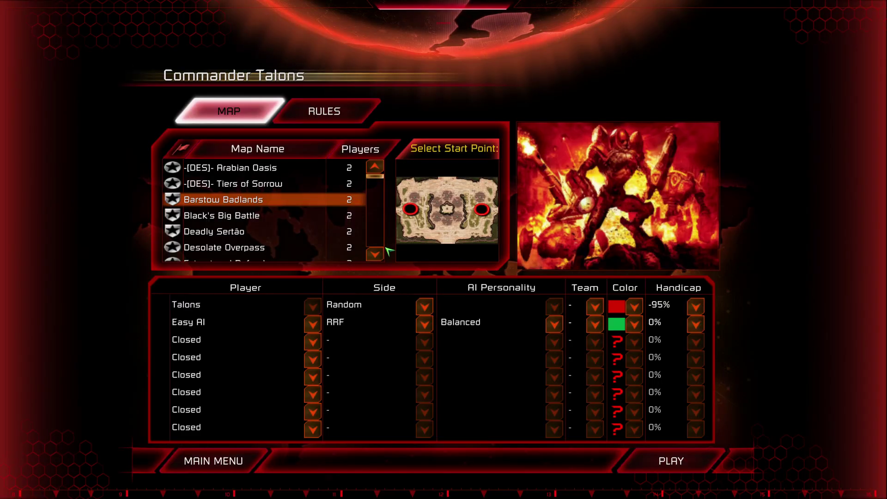
Leave the skirmish setup for the main menu and quit the game
{"action": "left_click", "coordinate": [368, 309]}
{"action": "left_click", "coordinate": [249, 459]}
{"action": "left_click", "coordinate": [240, 465]}
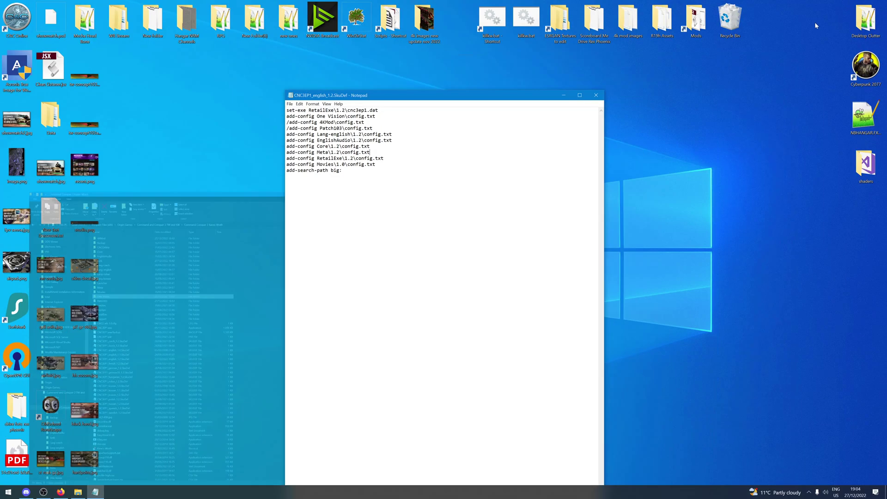
In the Unofficial_Big_Bang_Patch_1.04_0.4 desktop folder, find Unofficial Patch 1.04 inside Mod files and examine its config.txt
{"action": "left_click", "coordinate": [551, 95]}
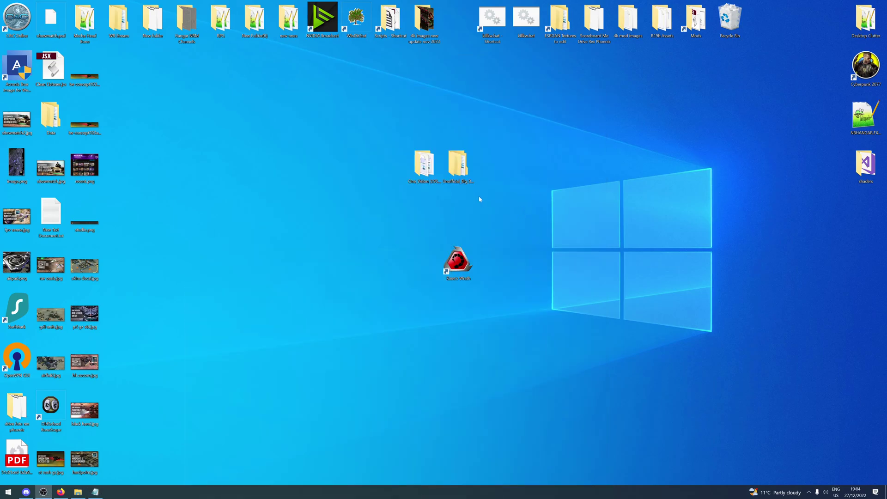
{"action": "double_click", "coordinate": [458, 161]}
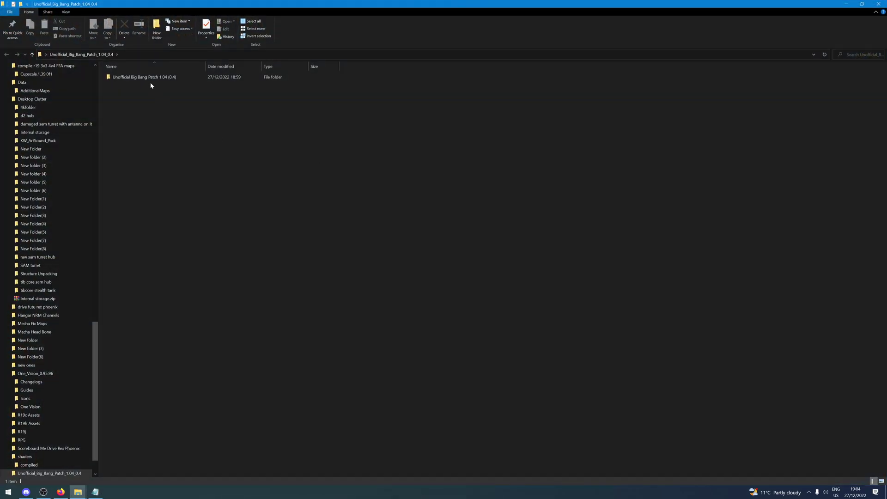
{"action": "left_click", "coordinate": [153, 78]}
{"action": "double_click", "coordinate": [151, 78]}
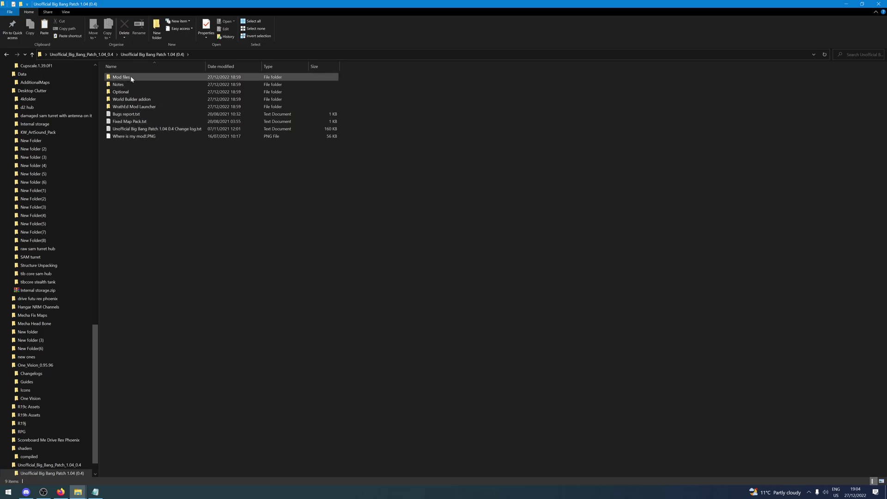
{"action": "double_click", "coordinate": [132, 77]}
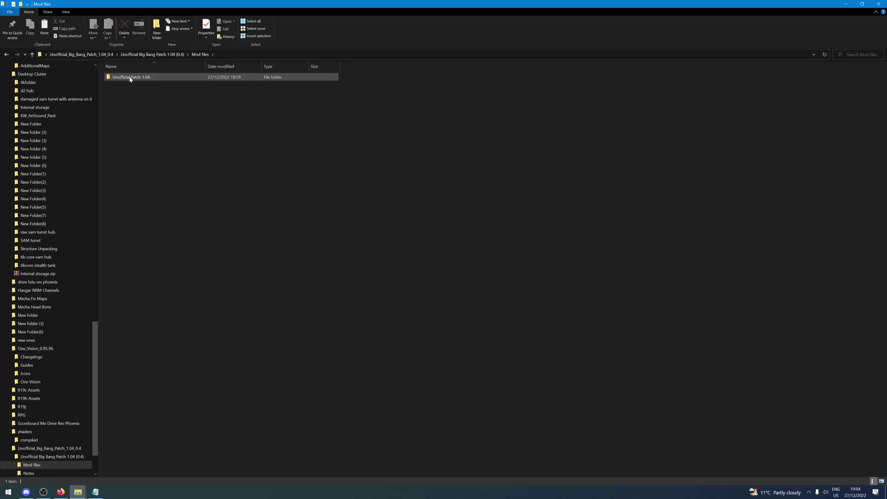
{"action": "double_click", "coordinate": [132, 76]}
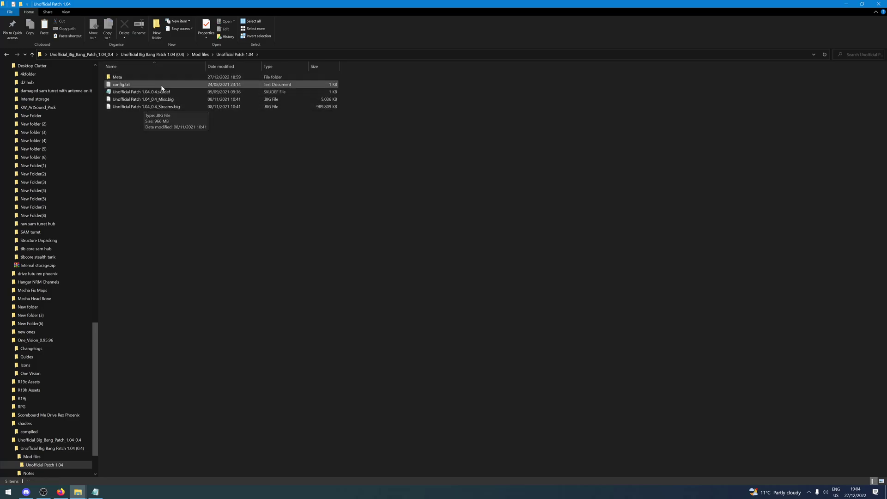
{"action": "double_click", "coordinate": [121, 84]}
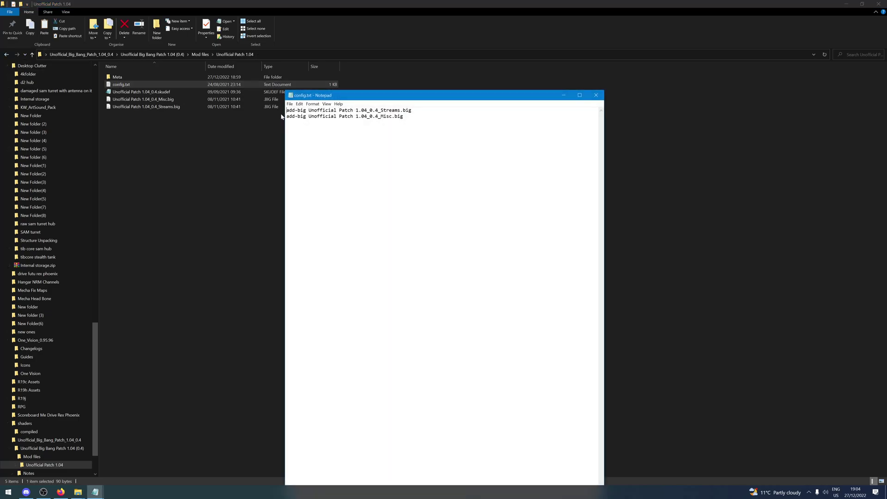
{"action": "key", "text": "alt+F4"}
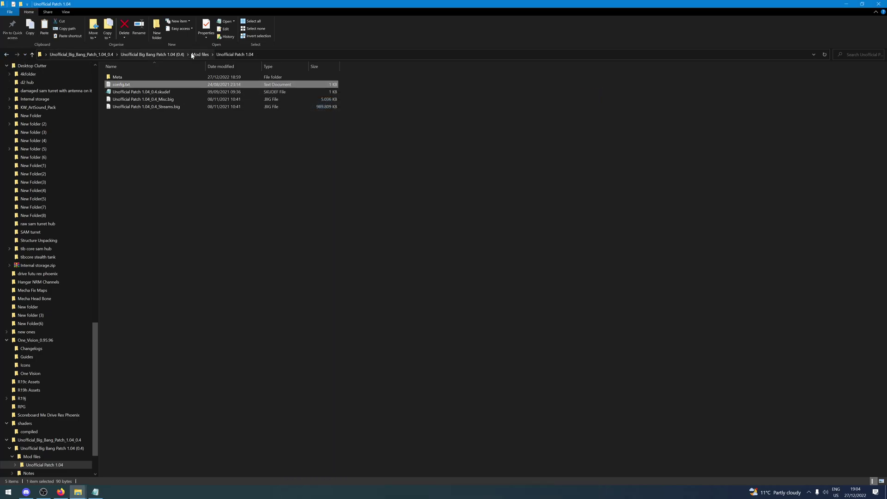
Copy the Unofficial Patch 1.04 folder from Mod files into the Command Conquer 3 Kanes Wrath game folder
{"action": "left_click", "coordinate": [200, 54]}
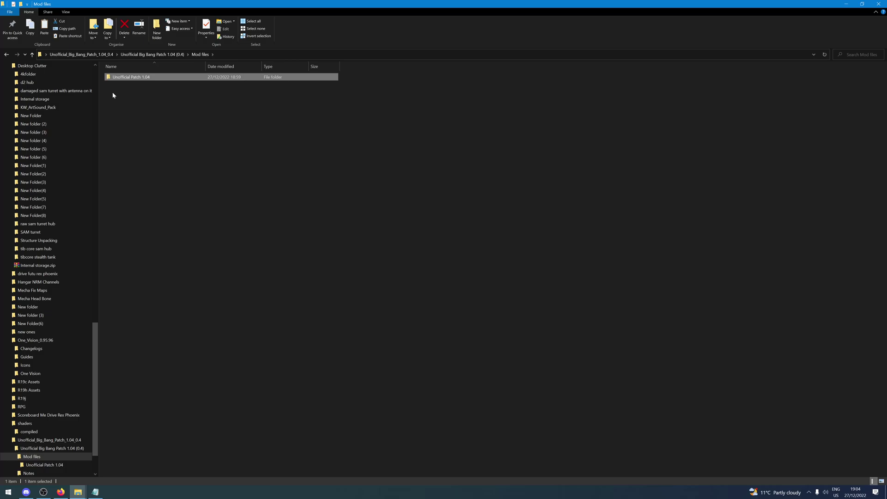
{"action": "left_click", "coordinate": [178, 125]}
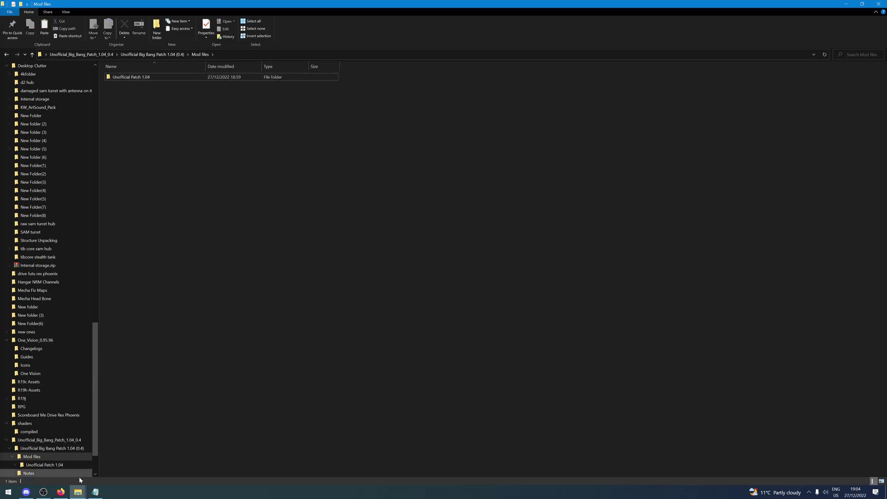
{"action": "mouse_move", "coordinate": [78, 491]}
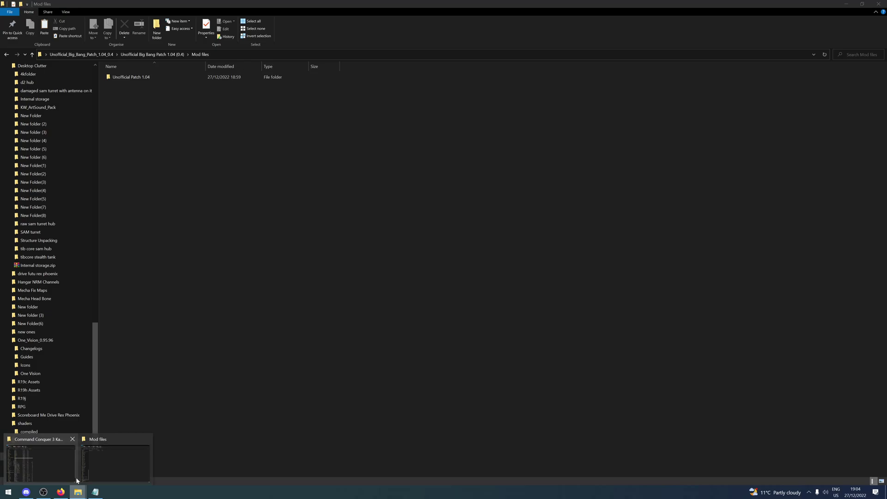
{"action": "left_click", "coordinate": [41, 457]}
{"action": "left_click", "coordinate": [444, 216]}
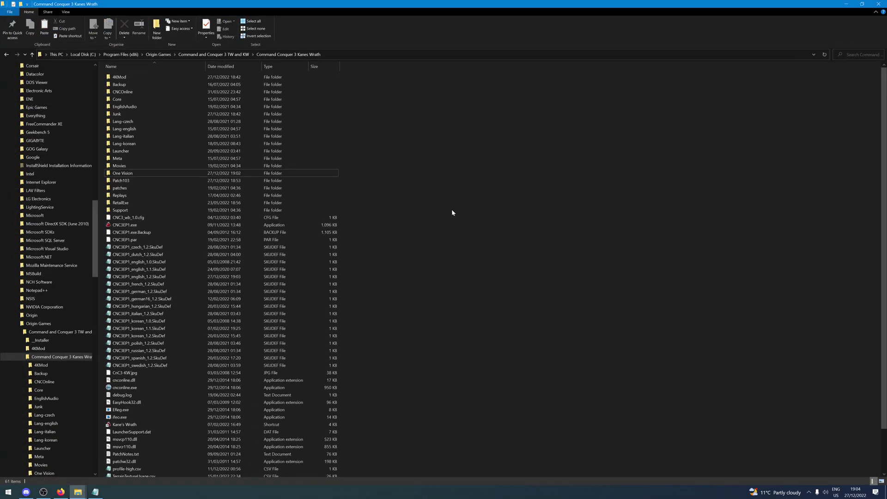
{"action": "key", "text": "ctrl+v"}
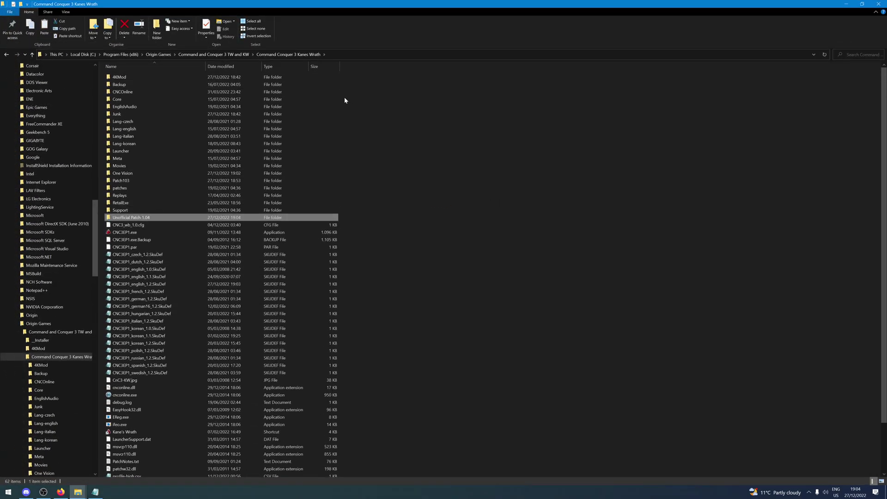
Copy the name of the Unofficial Patch 1.04 folder and open CNC3EP1_english_1.2.SkuDef for editing
{"action": "left_click", "coordinate": [140, 218]}
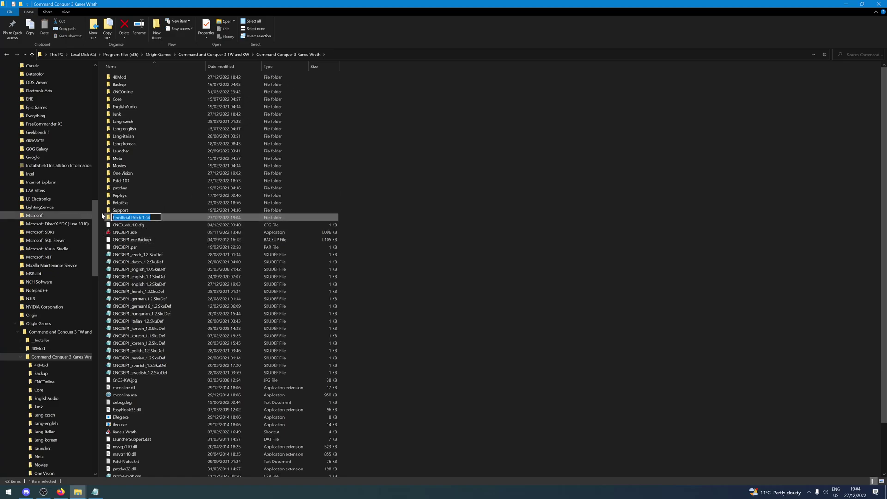
{"action": "left_click", "coordinate": [408, 257]}
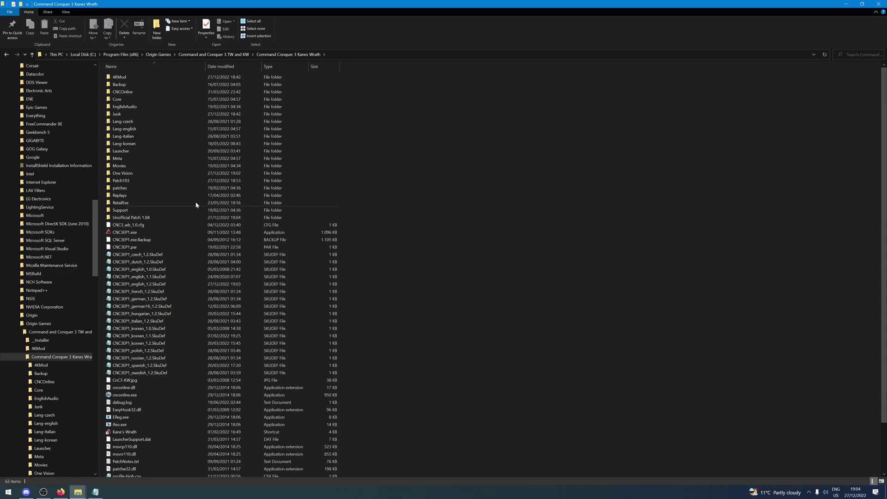
{"action": "double_click", "coordinate": [163, 286]}
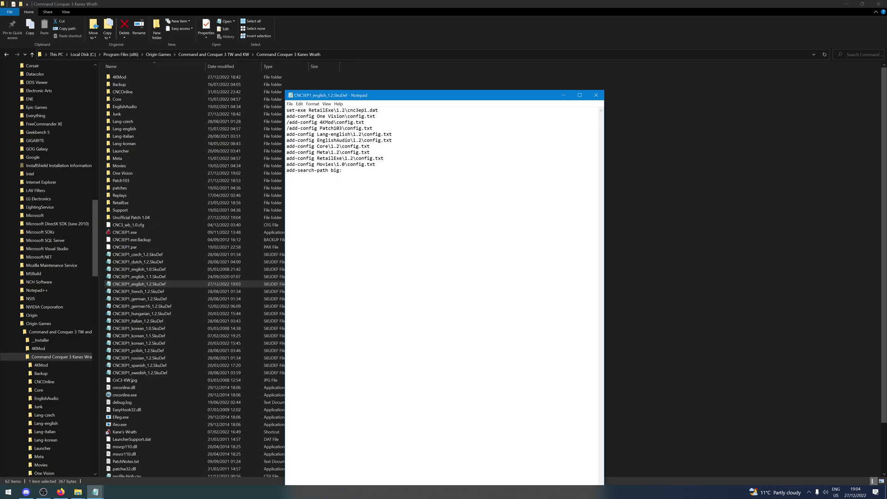
Duplicate the line add-config One Vision\config.txt directly below the set-exe line and save the SkuDef file
{"action": "key", "text": "Return"}
{"action": "key", "text": "ctrl+v"}
{"action": "key", "text": "ctrl+z"}
{"action": "left_click_drag", "start_coordinate": [376, 116], "coordinate": [283, 115]}
{"action": "key", "text": "ctrl+c"}
{"action": "left_click", "coordinate": [381, 110]}
{"action": "key", "text": "Return"}
{"action": "key", "text": "ctrl+v"}
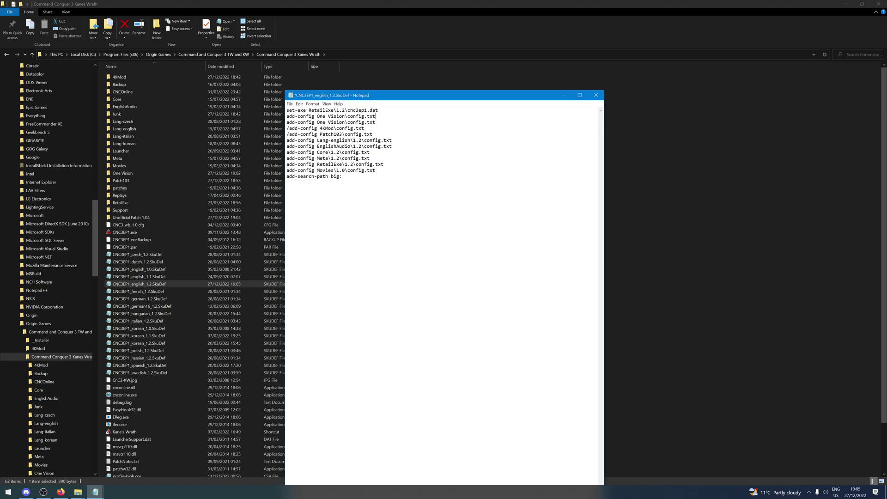
{"action": "key", "text": "ctrl+s"}
Change the first add-config line to add-config Unofficial Patch 1.04\config.txt, using the copied folder name
{"action": "left_click_drag", "start_coordinate": [317, 117], "coordinate": [345, 117]}
{"action": "key", "text": "super+v"}
{"action": "left_click", "coordinate": [350, 170]}
{"action": "key", "text": "super+v"}
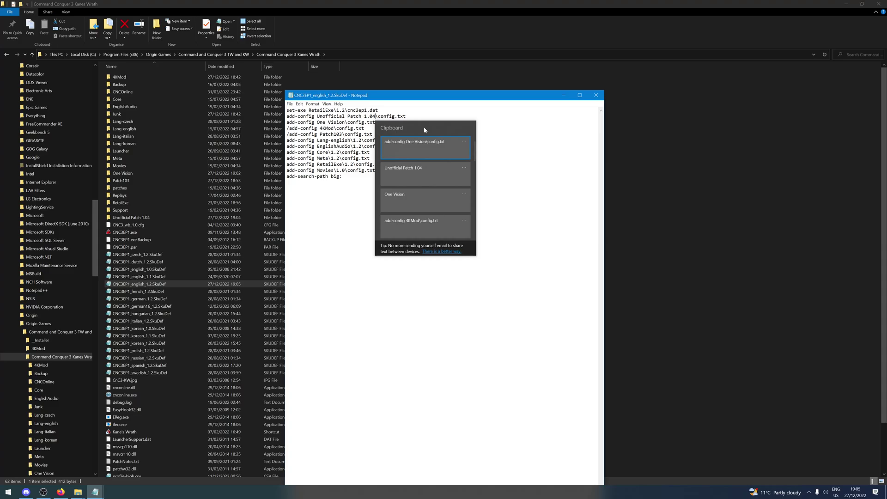
{"action": "left_click", "coordinate": [504, 152]}
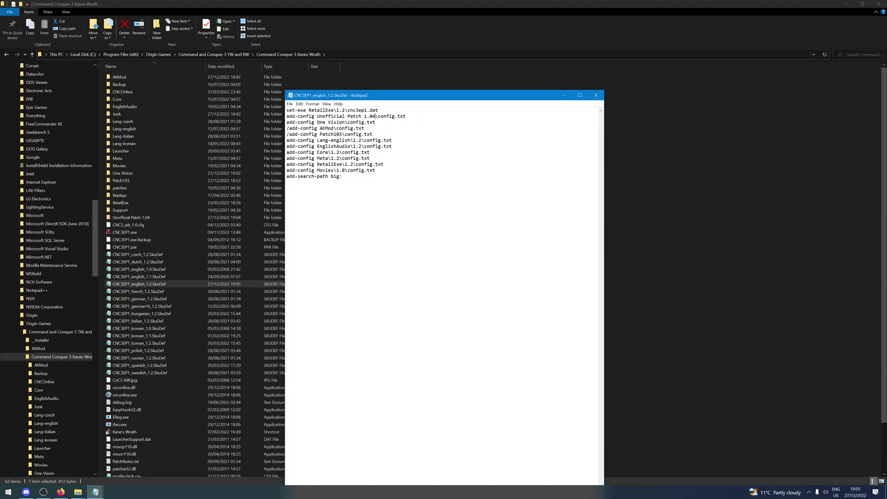
Check the Unofficial Patch 1.04 folder for its config.txt against the new add-config line, and return to the SkuDef file
{"action": "left_click_drag", "start_coordinate": [317, 116], "coordinate": [375, 116]}
{"action": "double_click", "coordinate": [130, 218]}
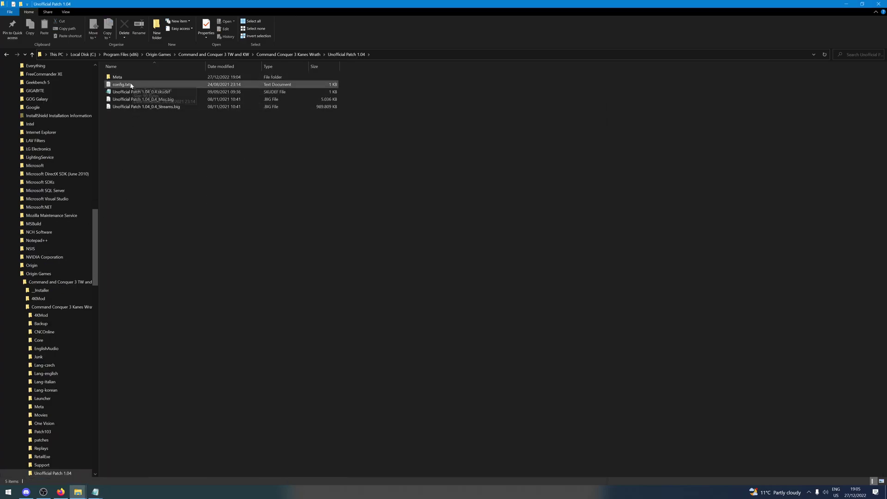
{"action": "left_click", "coordinate": [7, 55]}
{"action": "key", "text": "alt+Tab"}
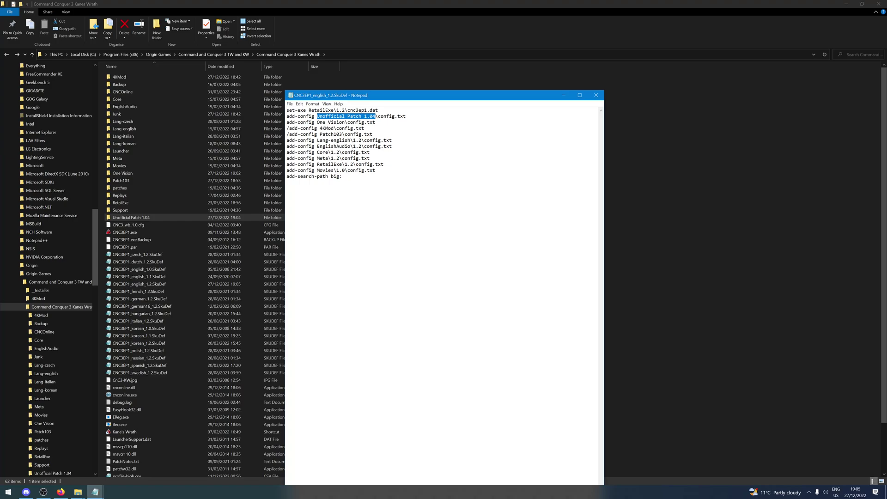
Disable the add-config One Vision line with a leading slash and open C&C Online
{"action": "left_click", "coordinate": [287, 122]}
{"action": "type", "text": "/"}
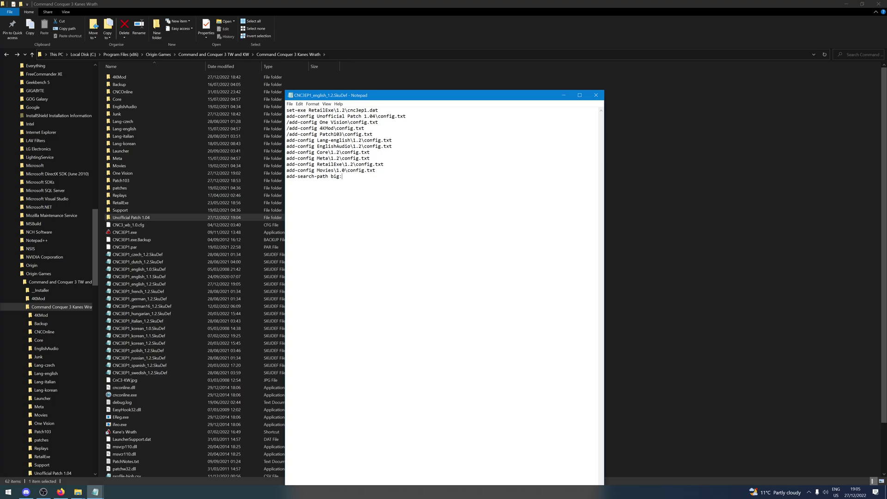
{"action": "key", "text": "super"}
{"action": "scroll", "coordinate": [189, 397], "scroll_direction": "down", "scroll_amount": 5}
{"action": "left_click", "coordinate": [166, 360]}
Disable the Unofficial Patch 1.04 line with a leading slash, re-enable the 4KMod and Patch103 lines, and save the file
{"action": "type", "text": "/"}
{"action": "key", "text": "Delete"}
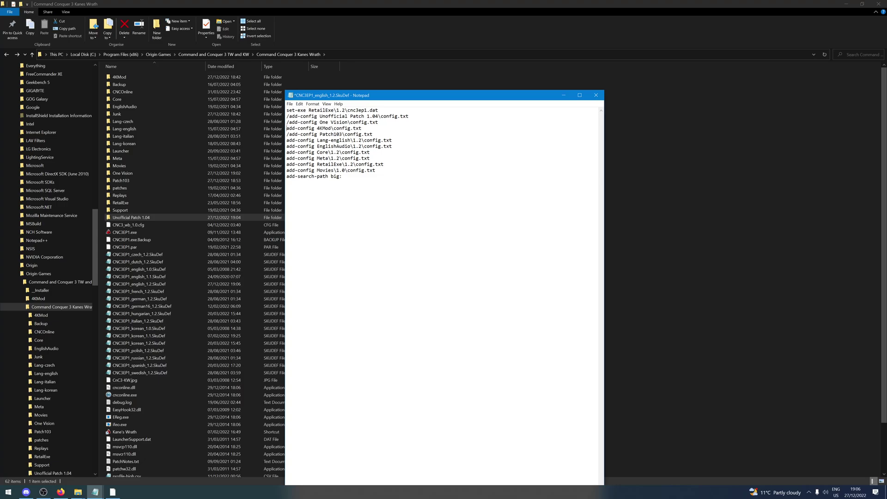
{"action": "key", "text": "Down"}
{"action": "key", "text": "Delete"}
{"action": "key", "text": "ctrl+s"}
Launch Kane's Wrath through C&C Online, look through the skirmish map list, and go back to the main menu
{"action": "key", "text": "super"}
{"action": "scroll", "coordinate": [172, 354], "scroll_direction": "down", "scroll_amount": 3}
{"action": "left_click", "coordinate": [172, 360]}
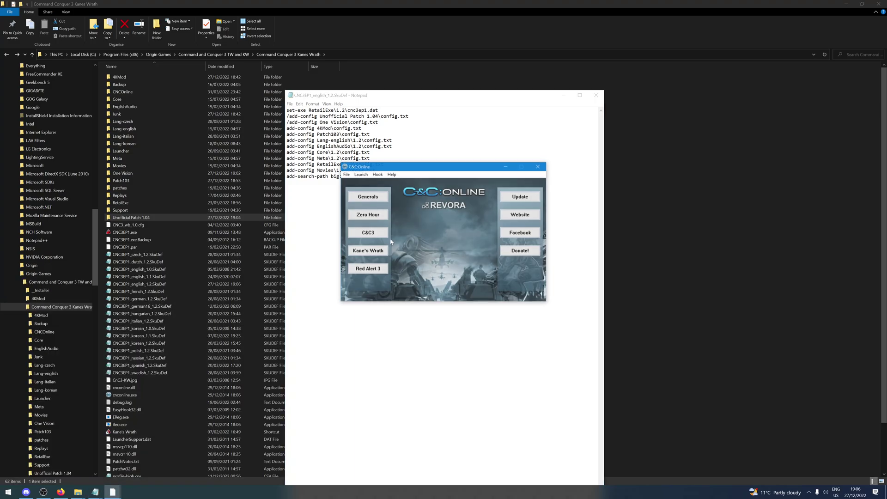
{"action": "left_click", "coordinate": [367, 250]}
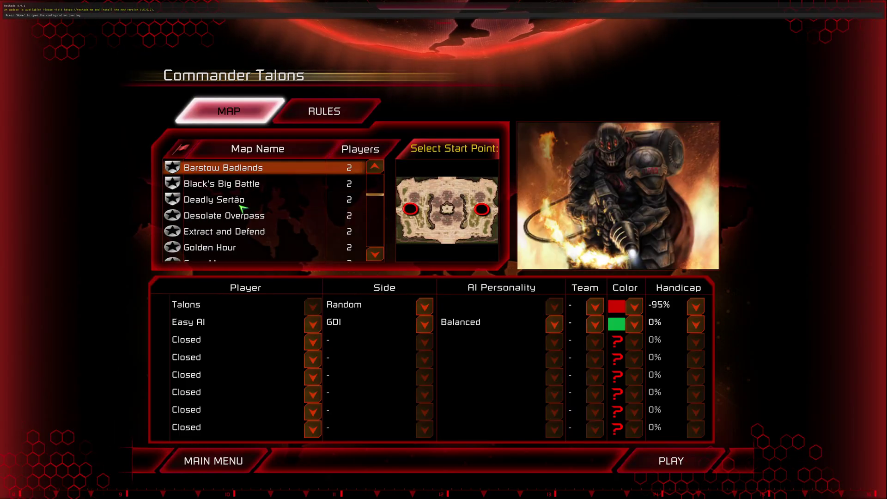
{"action": "scroll", "coordinate": [231, 204], "scroll_direction": "down", "scroll_amount": 10}
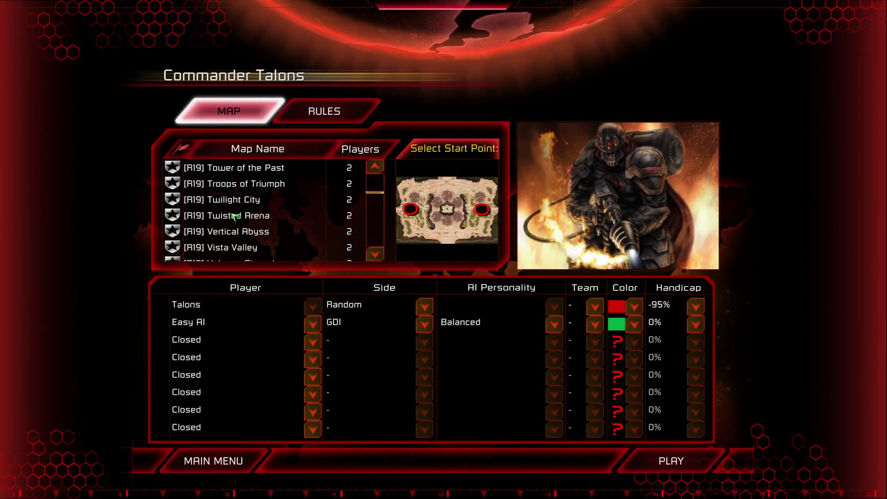
{"action": "left_click", "coordinate": [211, 462]}
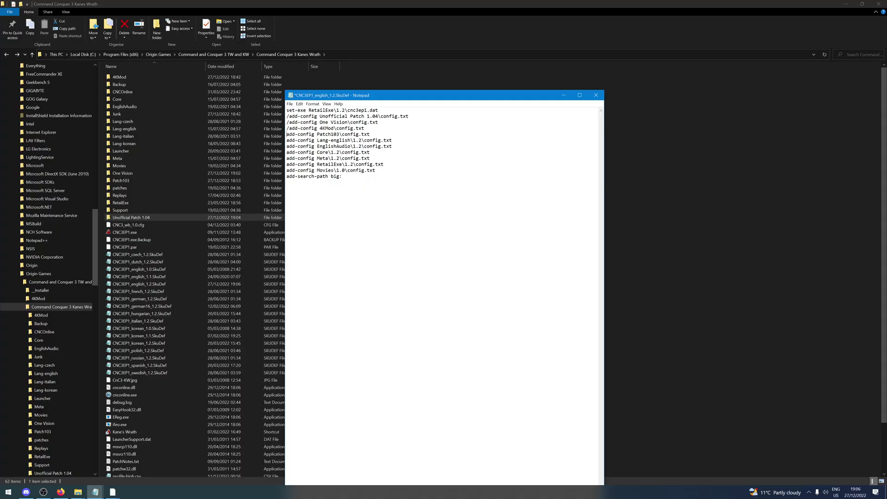
Enable the add-config One Vision line by removing its leading slash, save the SkuDef file, and open C&C Online
{"action": "left_click", "coordinate": [288, 122]}
{"action": "key", "text": "BackSpace"}
{"action": "key", "text": "ctrl+s"}
{"action": "key", "text": "super"}
{"action": "scroll", "coordinate": [171, 359], "scroll_direction": "down", "scroll_amount": 5}
{"action": "left_click", "coordinate": [170, 358]}
Enable only the Unofficial Patch 1.04 mod line, save the SkuDef file, and launch Kane's Wrath through C&C Online
{"action": "key", "text": "Delete"}
{"action": "key", "text": "ctrl+s"}
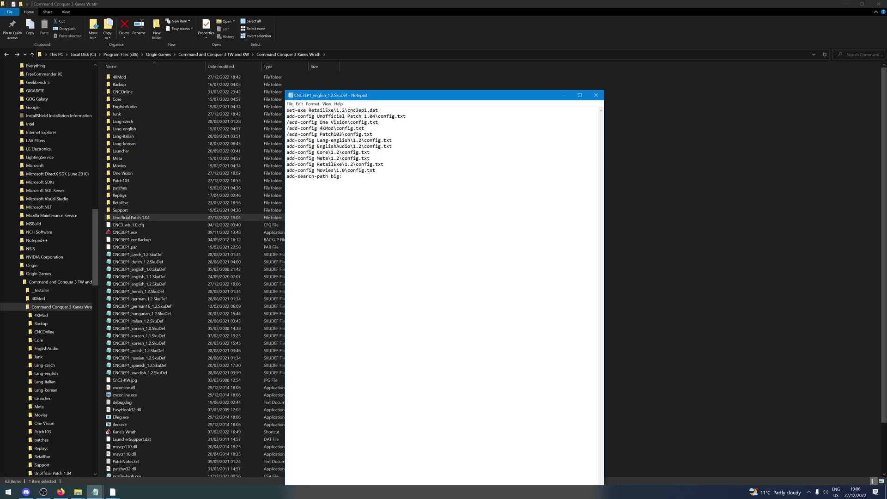
{"action": "key", "text": "super"}
{"action": "scroll", "coordinate": [160, 397], "scroll_direction": "down", "scroll_amount": 5}
{"action": "left_click", "coordinate": [166, 470]}
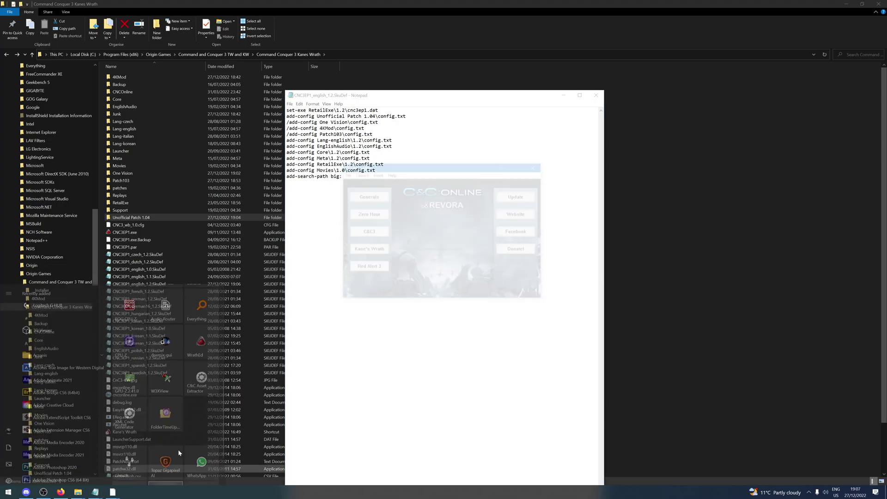
{"action": "left_click", "coordinate": [368, 249]}
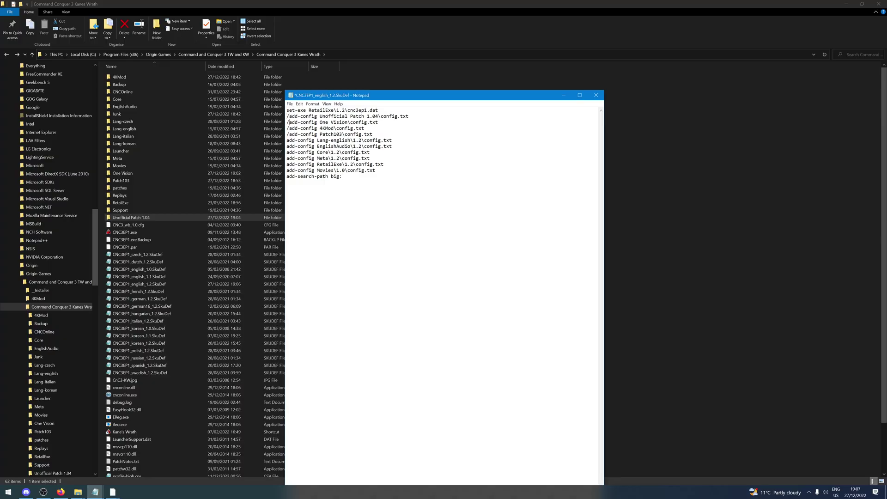
Remove the leading slashes from the 4KMod and Patch103 lines, then save and close the SkuDef file
{"action": "key", "text": "shift+Right"}
{"action": "key", "text": "Delete"}
{"action": "key", "text": "Delete"}
{"action": "key", "text": "ctrl+s"}
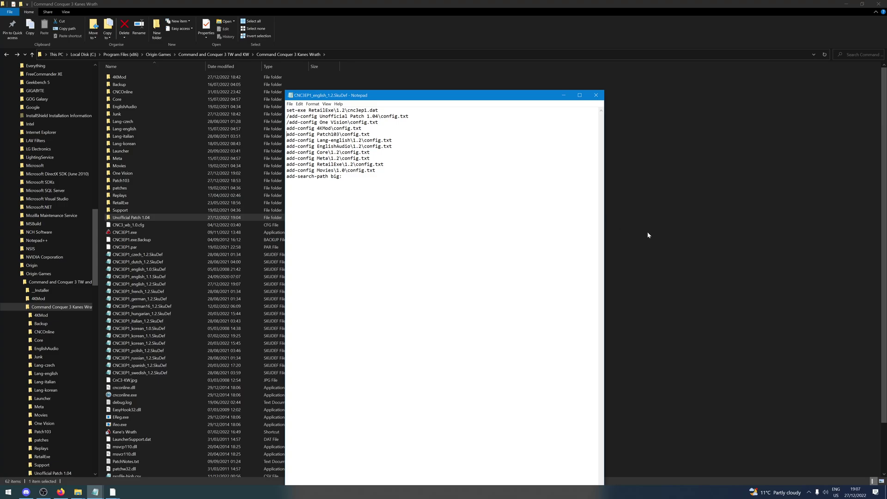
{"action": "key", "text": "alt+F4"}
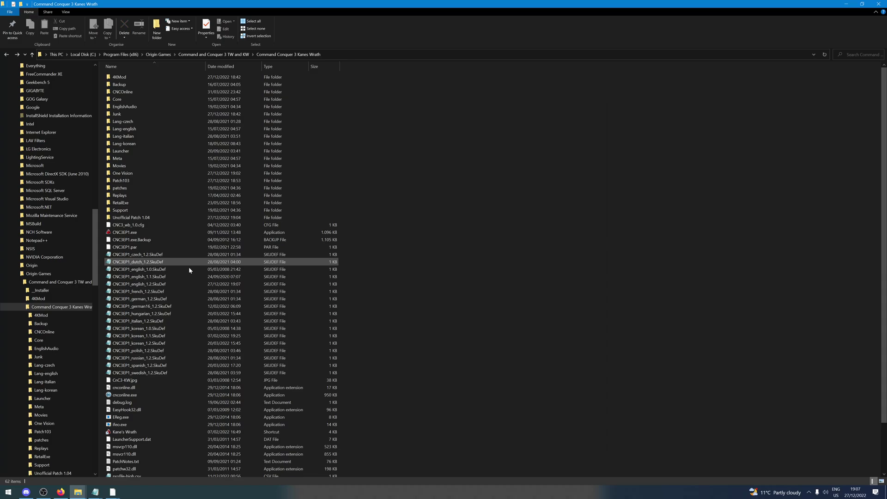
Create a shortcut to CNC3EP1_english_1.2.SkuDef and move it onto the desktop near the Kane's Wrath shortcut
{"action": "right_click", "coordinate": [154, 285]}
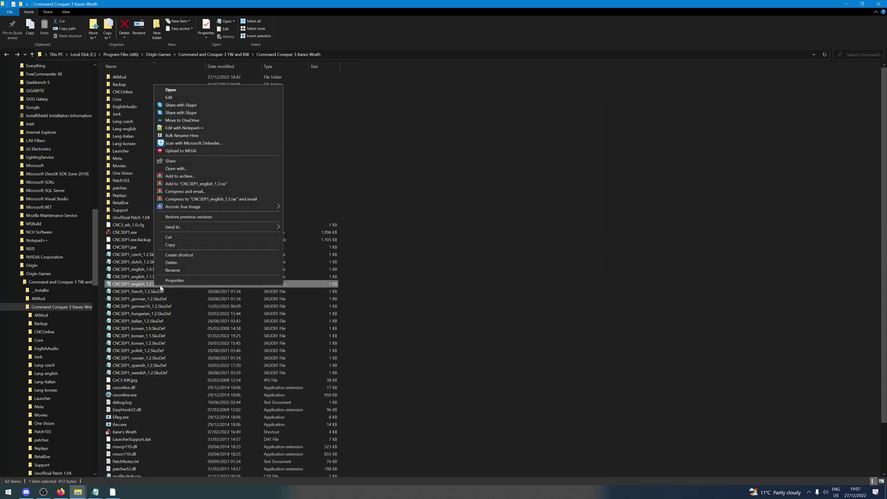
{"action": "left_click", "coordinate": [171, 257]}
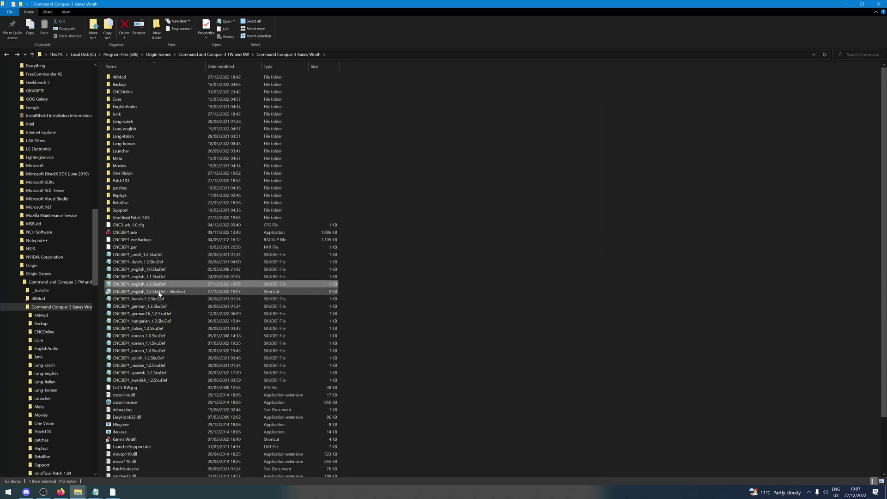
{"action": "left_click", "coordinate": [158, 293]}
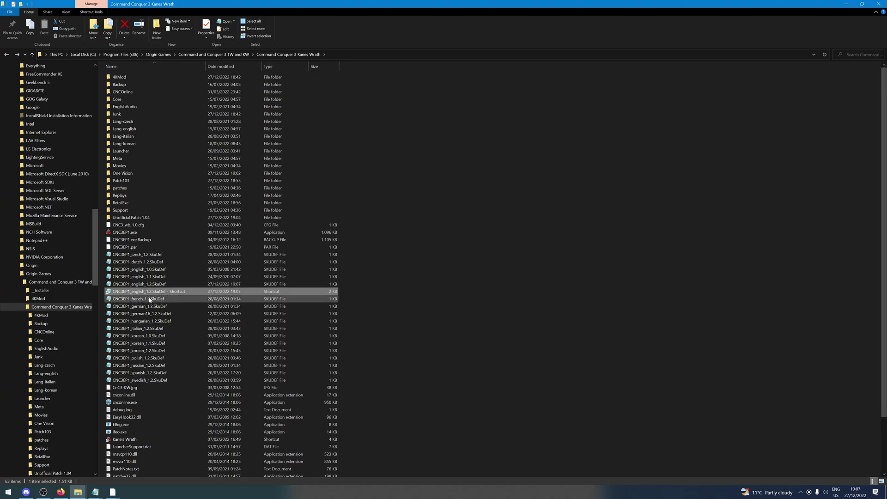
{"action": "right_click", "coordinate": [153, 293]}
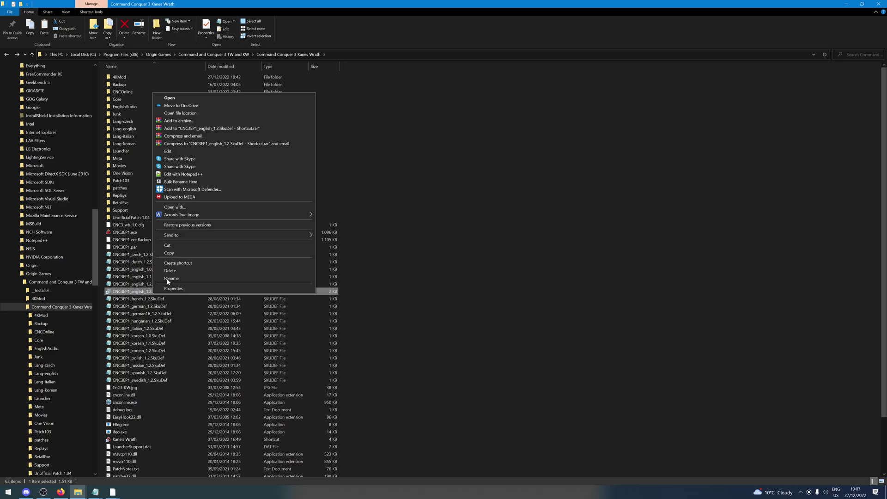
{"action": "left_click", "coordinate": [175, 243]}
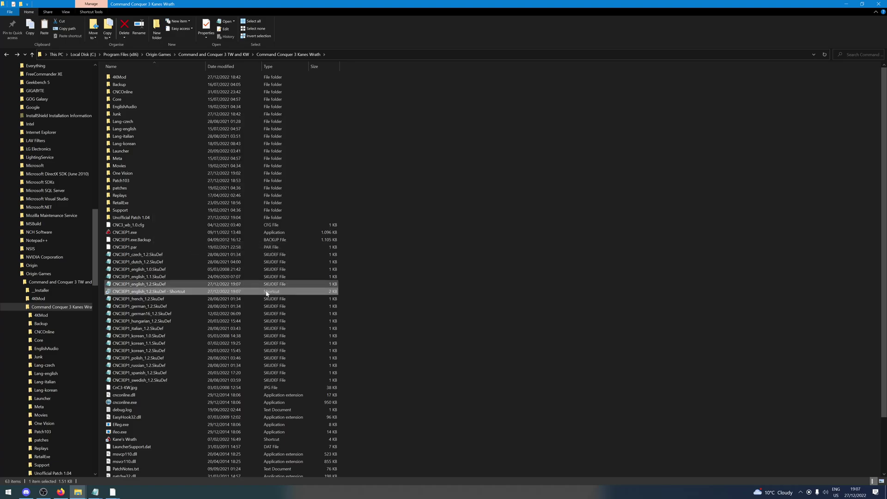
{"action": "key", "text": "super+d"}
{"action": "key", "text": "ctrl+v"}
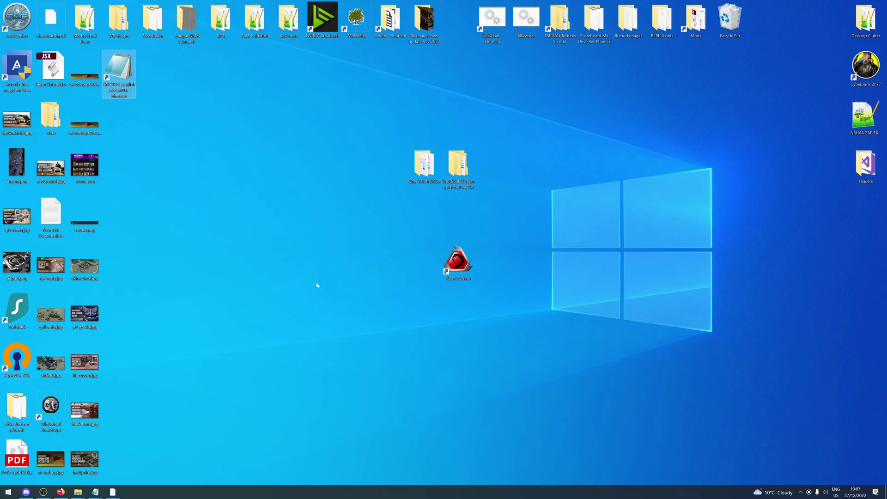
{"action": "left_click_drag", "start_coordinate": [119, 88], "coordinate": [359, 241]}
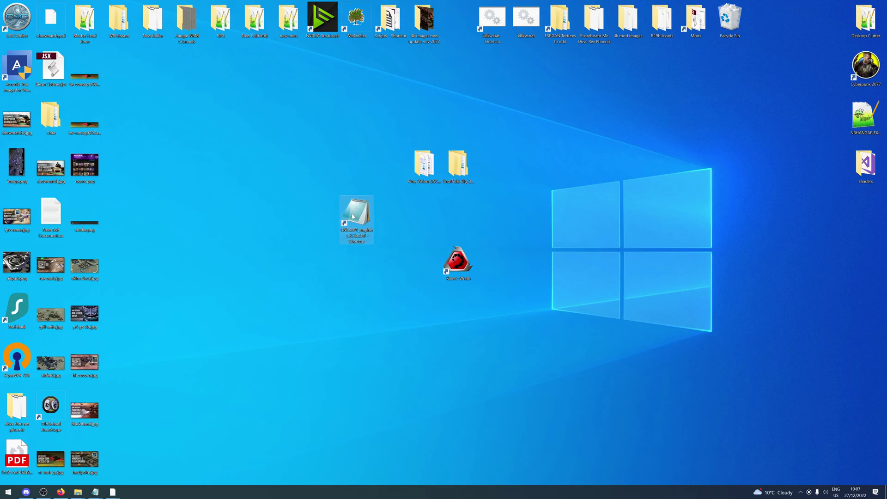
Open the SkuDef file through its desktop shortcut, examine which mod add-config lines are enabled or slashed out, and close it
{"action": "double_click", "coordinate": [356, 214]}
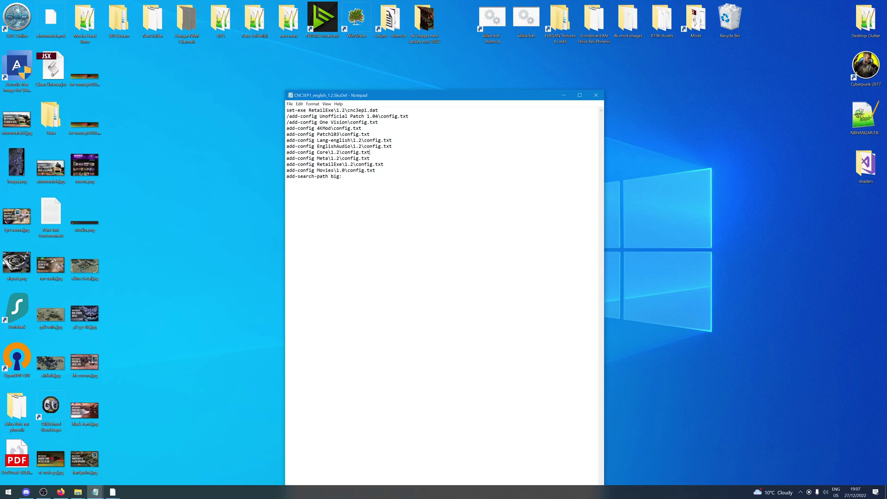
{"action": "left_click", "coordinate": [595, 95]}
{"action": "double_click", "coordinate": [356, 216]}
{"action": "left_click_drag", "start_coordinate": [290, 122], "coordinate": [286, 122]}
{"action": "left_click_drag", "start_coordinate": [331, 135], "coordinate": [286, 128]}
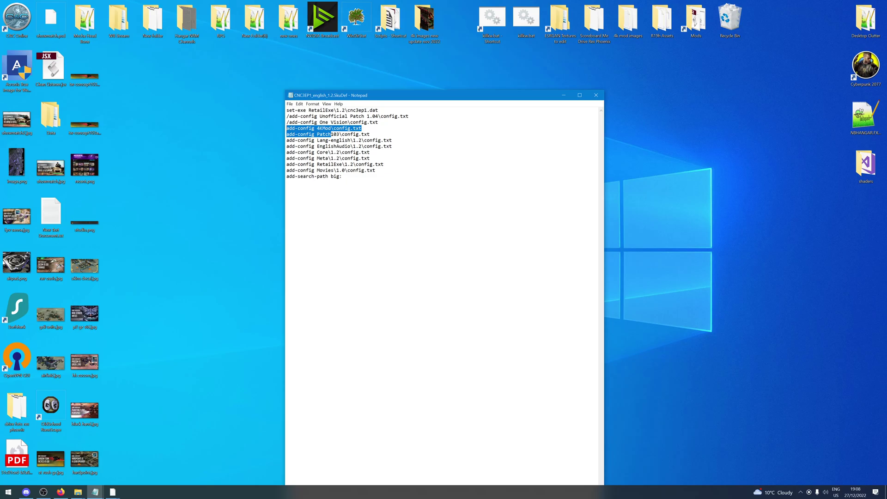
{"action": "left_click", "coordinate": [286, 122]}
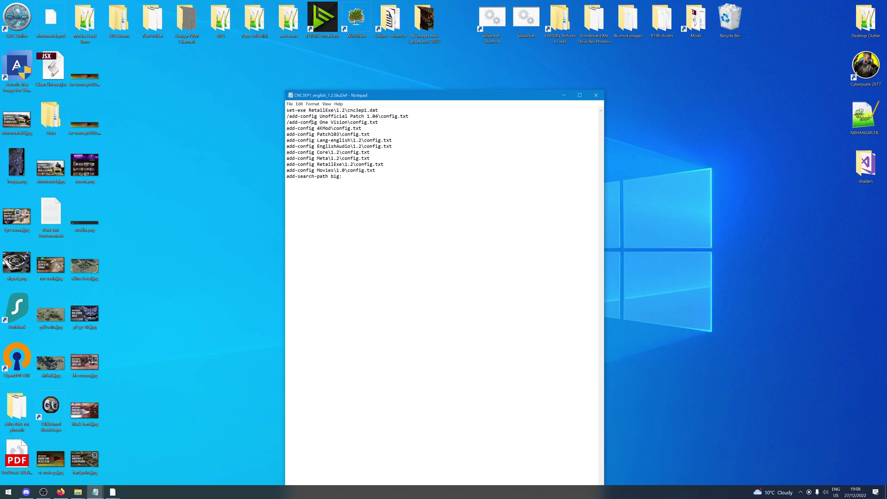
{"action": "left_click_drag", "start_coordinate": [339, 134], "coordinate": [287, 128]}
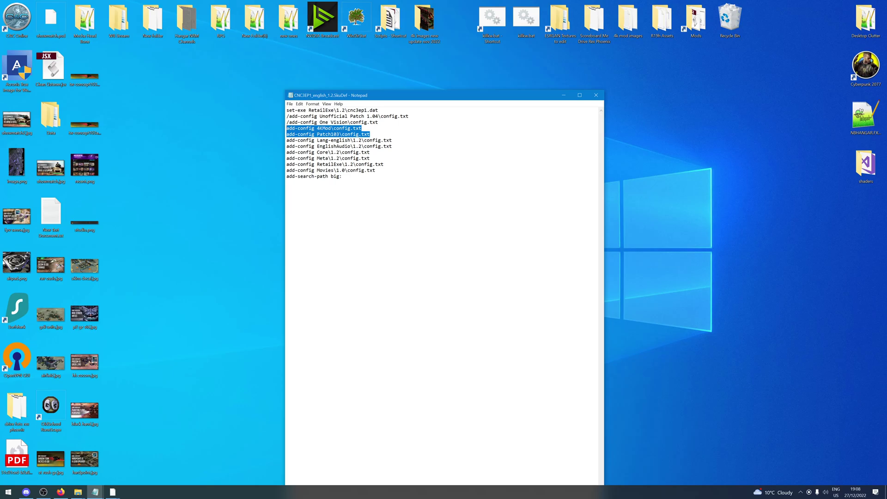
{"action": "left_click", "coordinate": [392, 141]}
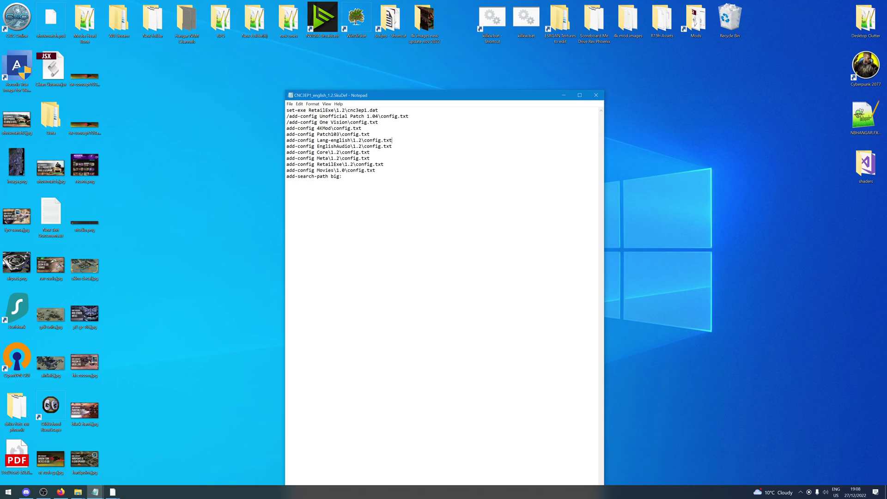
{"action": "left_click", "coordinate": [594, 95]}
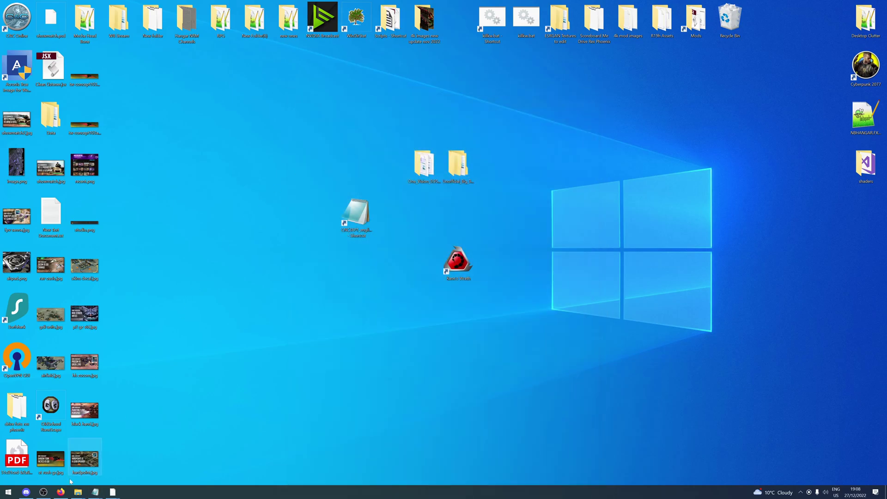